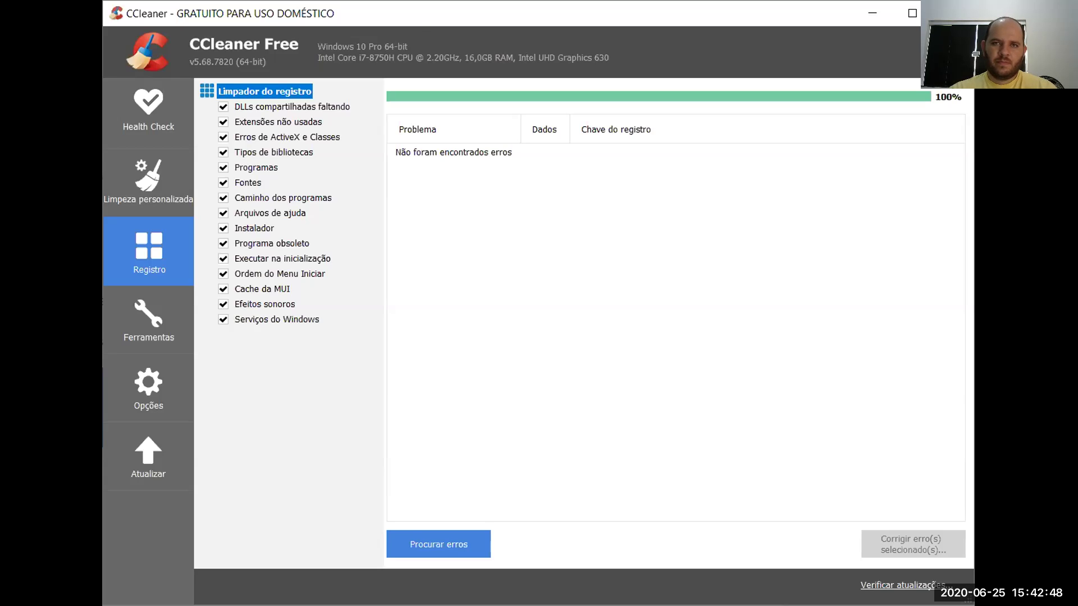
Step: Open Health Check in CCleaner and advance through its introduction pages to the final one about disk space
key("alt+Tab")
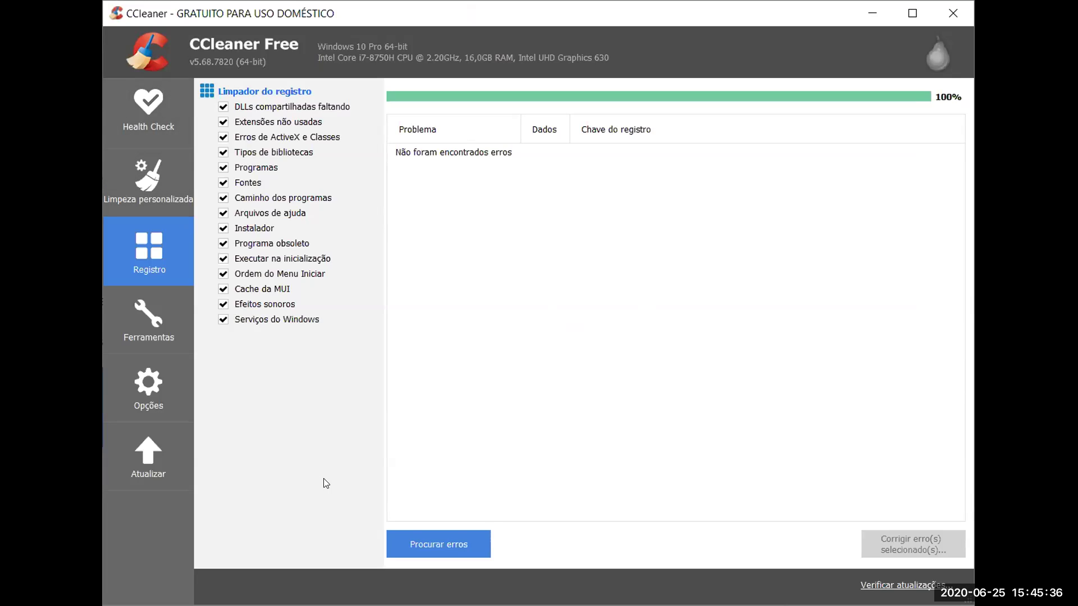
left_click(150, 111)
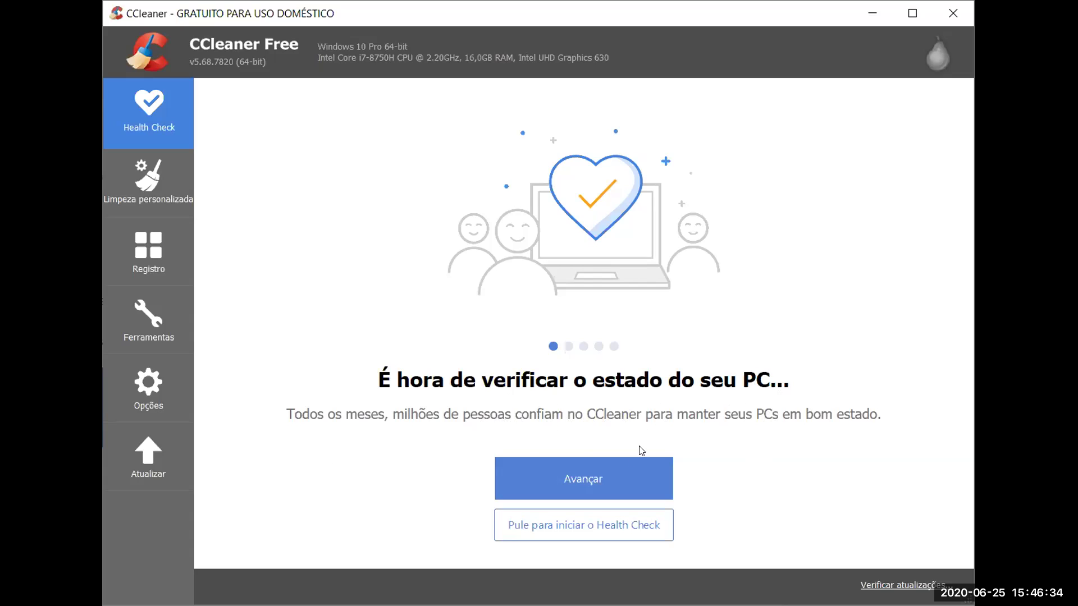
left_click(609, 473)
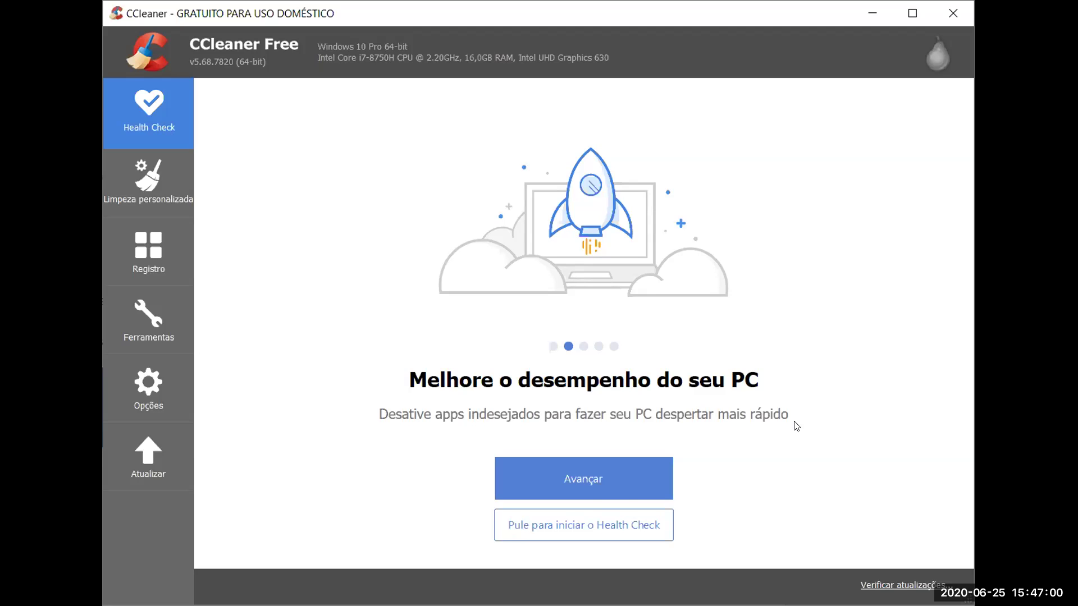
left_click(619, 483)
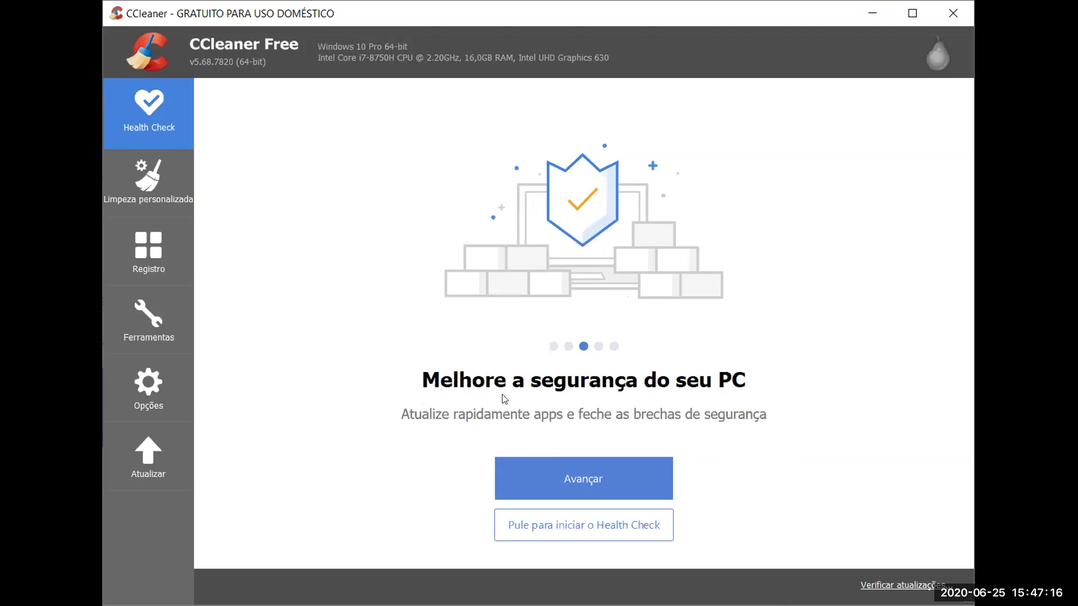
left_click(592, 481)
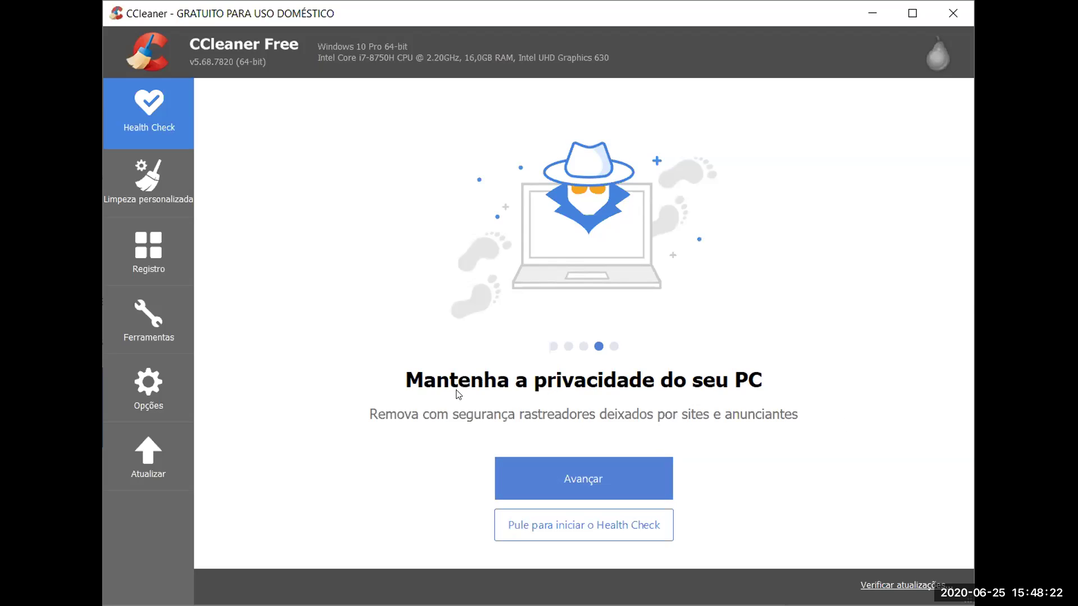
left_click(596, 492)
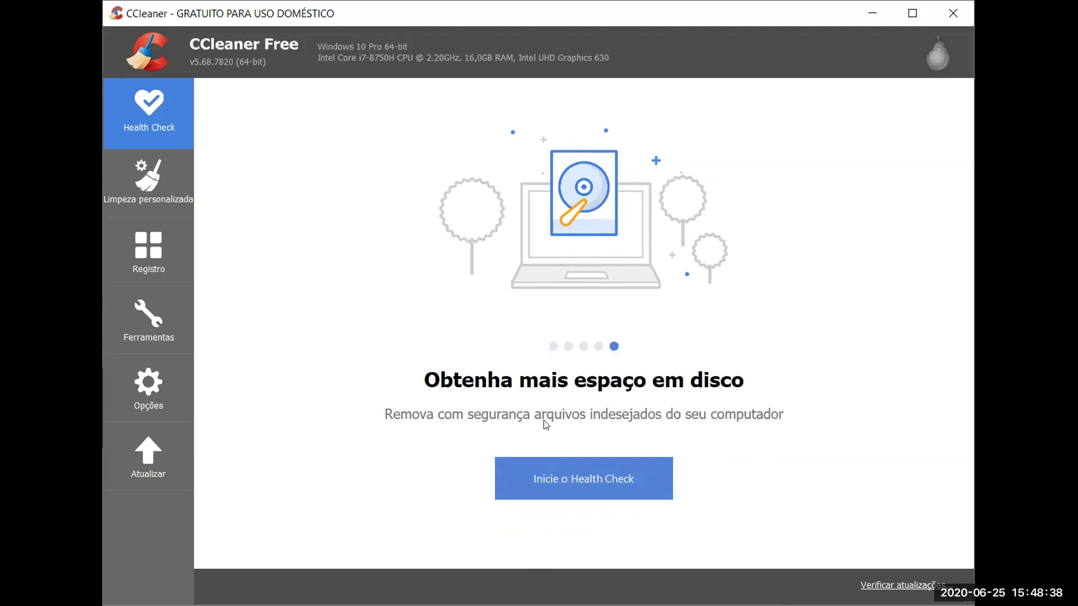
Step: Run the Health Check analysis of the PC, moving the prompt and program window as needed
left_click(572, 485)
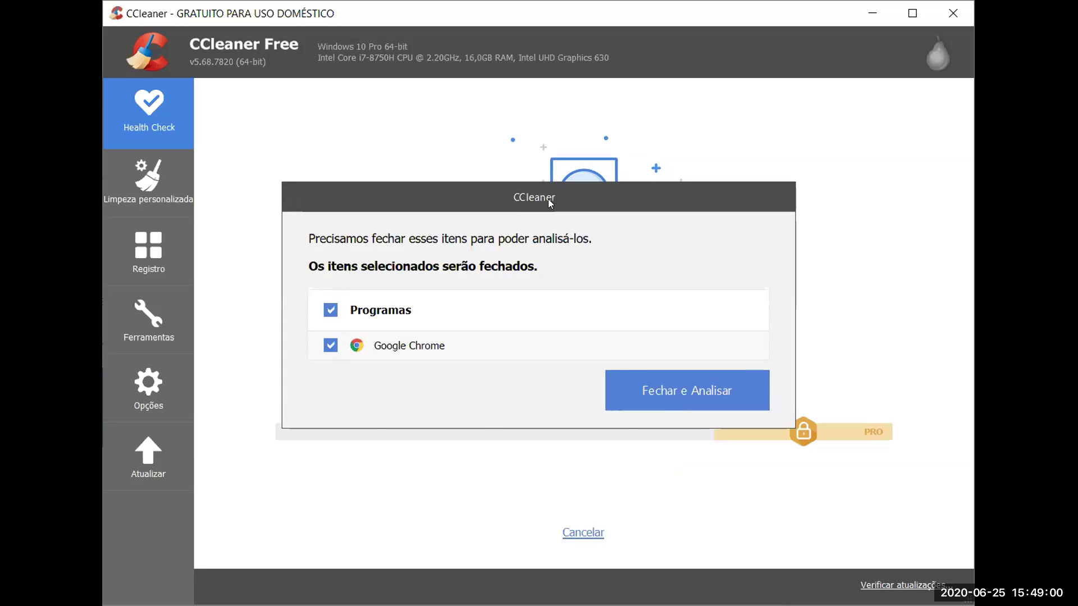
left_click_drag(548, 199, 571, 125)
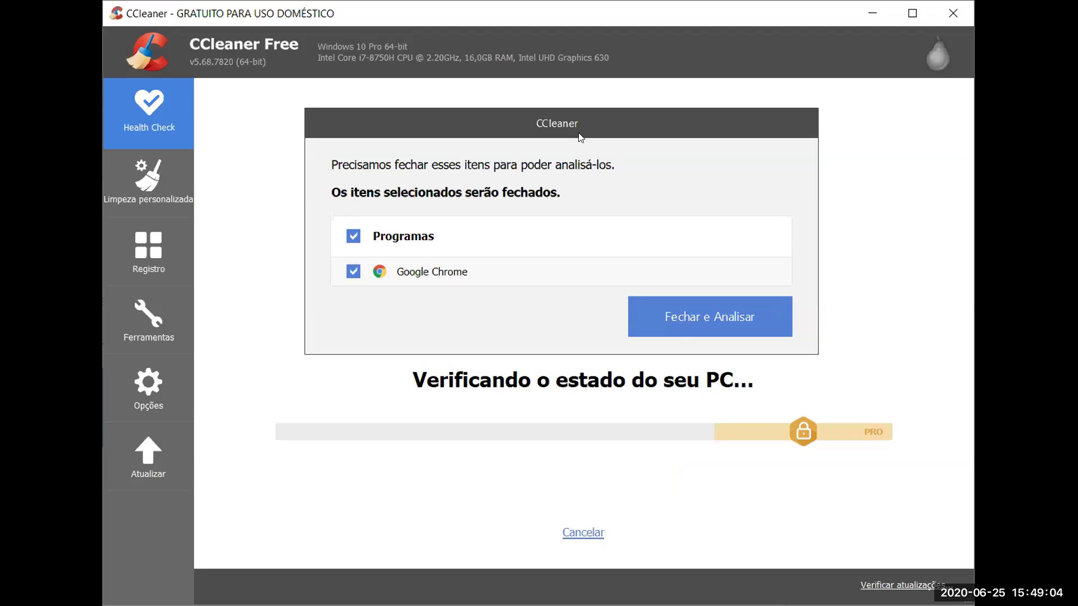
left_click_drag(579, 137, 546, 164)
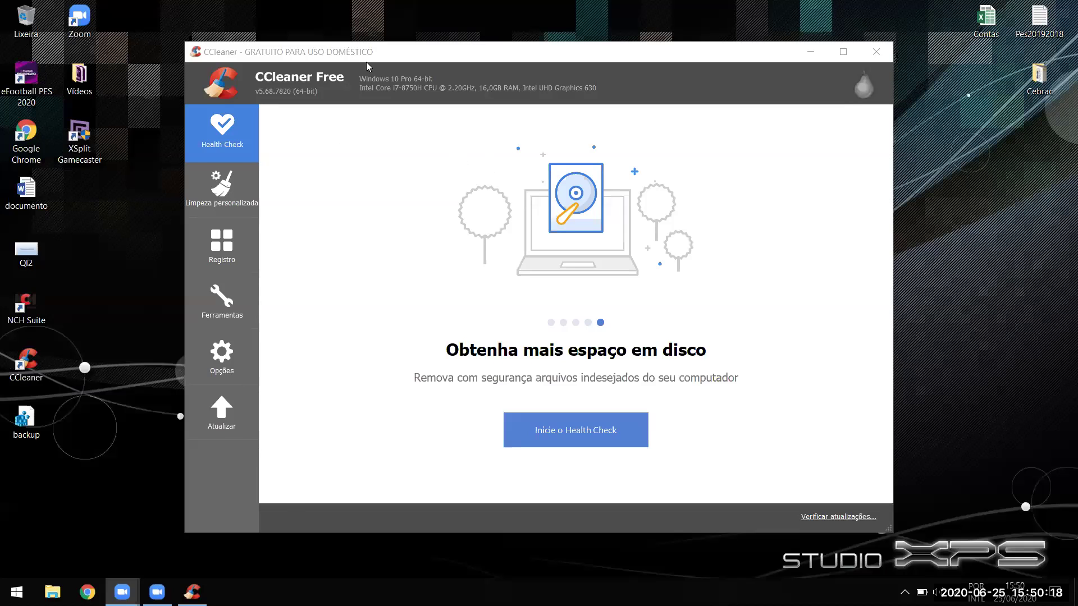
left_click_drag(366, 62, 369, 85)
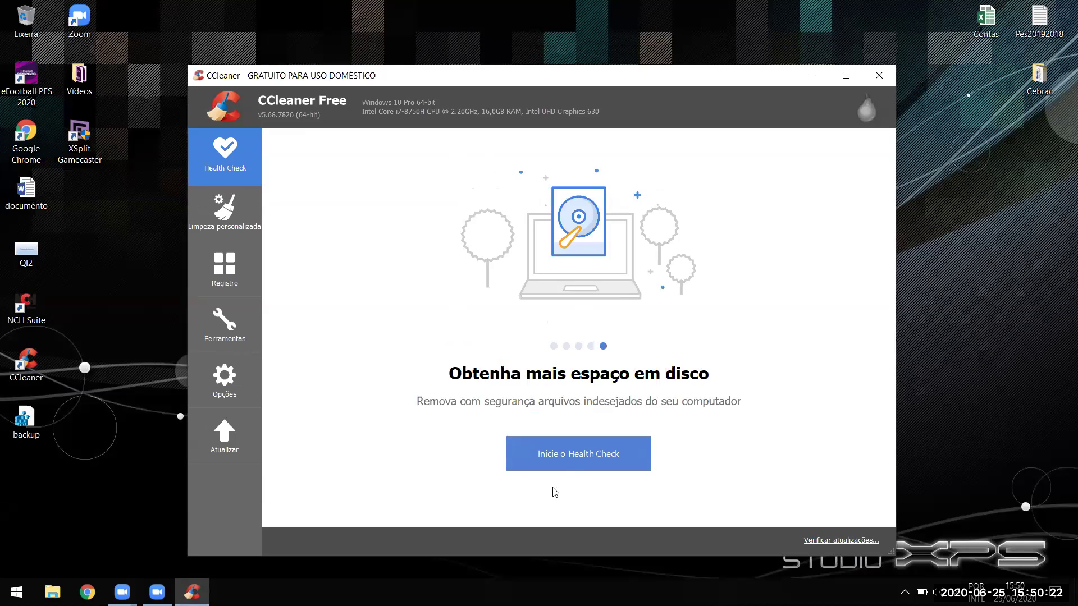
left_click(583, 458)
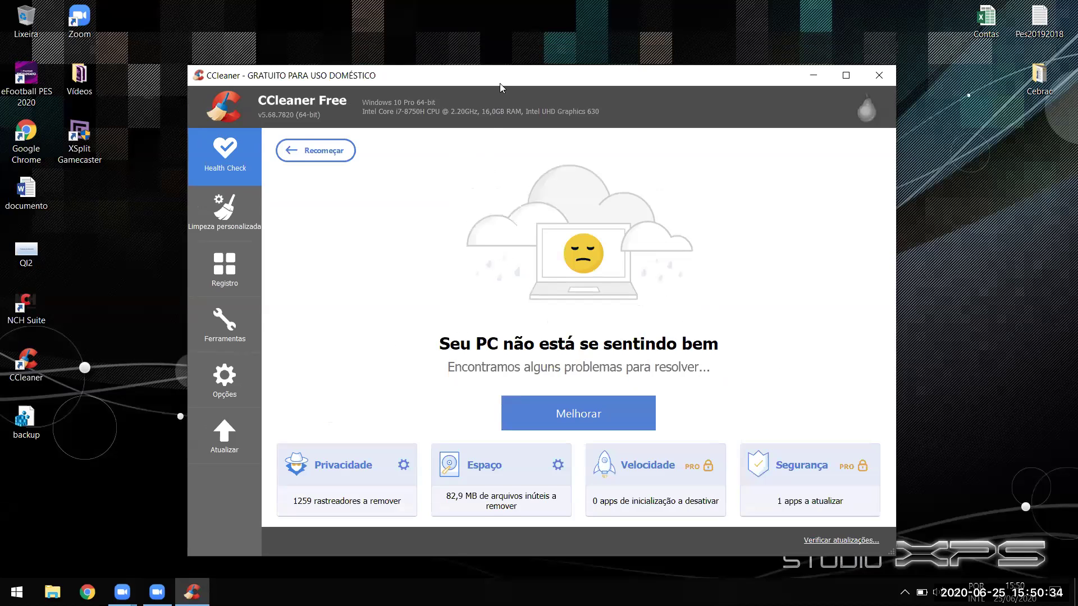
Step: Fix the privacy and disk-space problems identified by Health Check and close CCleaner
left_click_drag(494, 79, 494, 48)
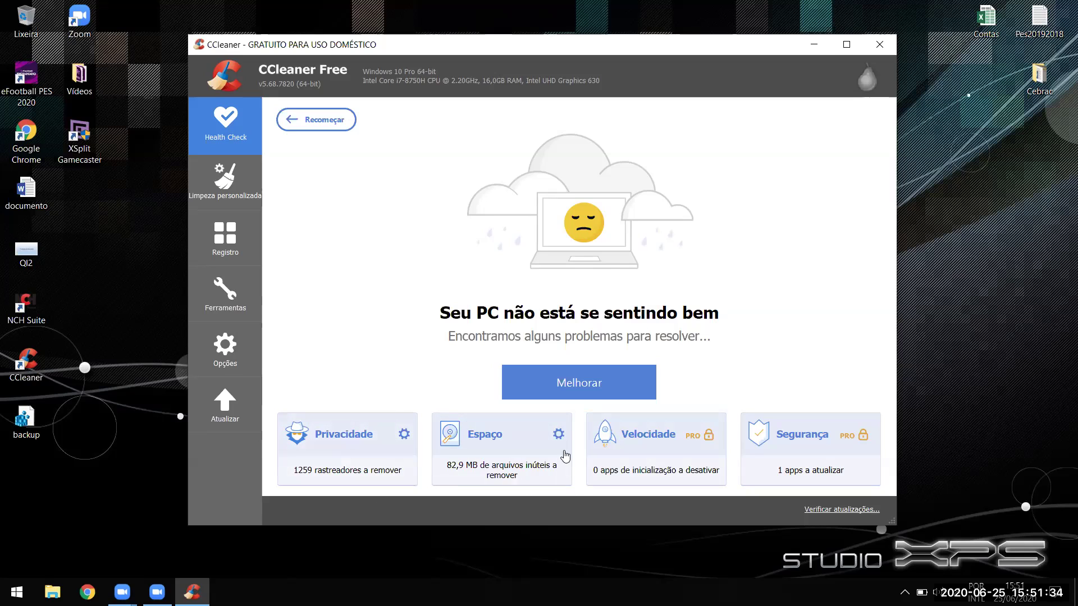
left_click(561, 381)
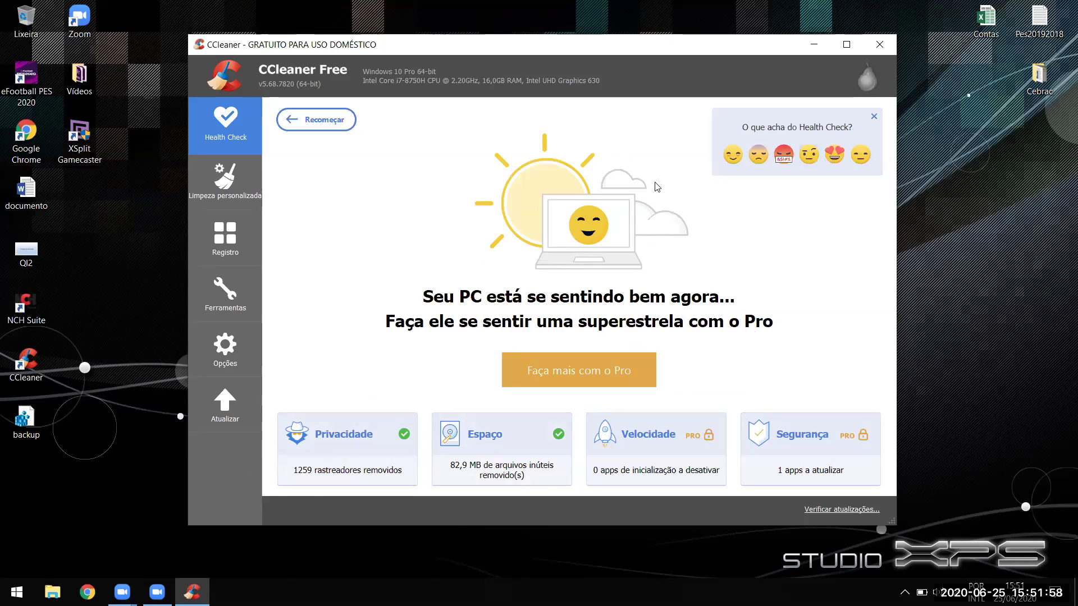
left_click(879, 46)
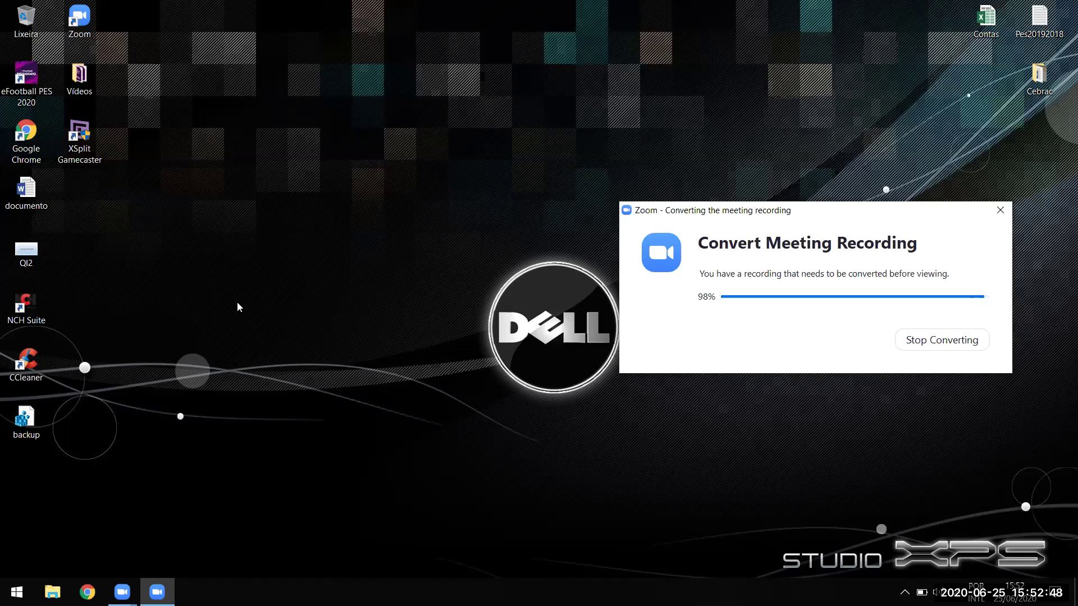
Step: Open the Aplicativos e recursos page in Windows Settings
left_click(17, 592)
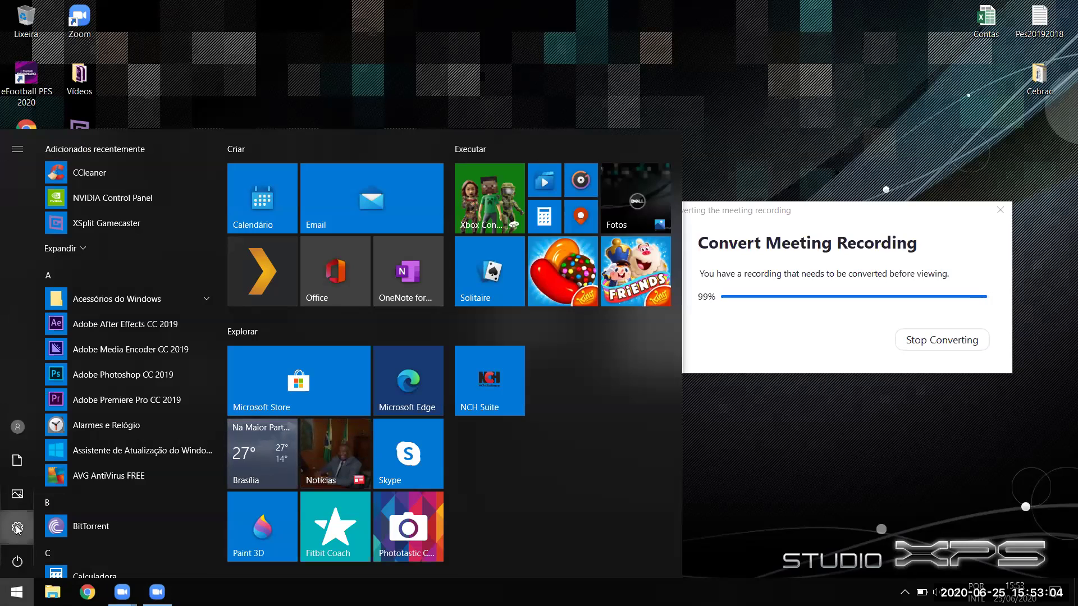
left_click(17, 528)
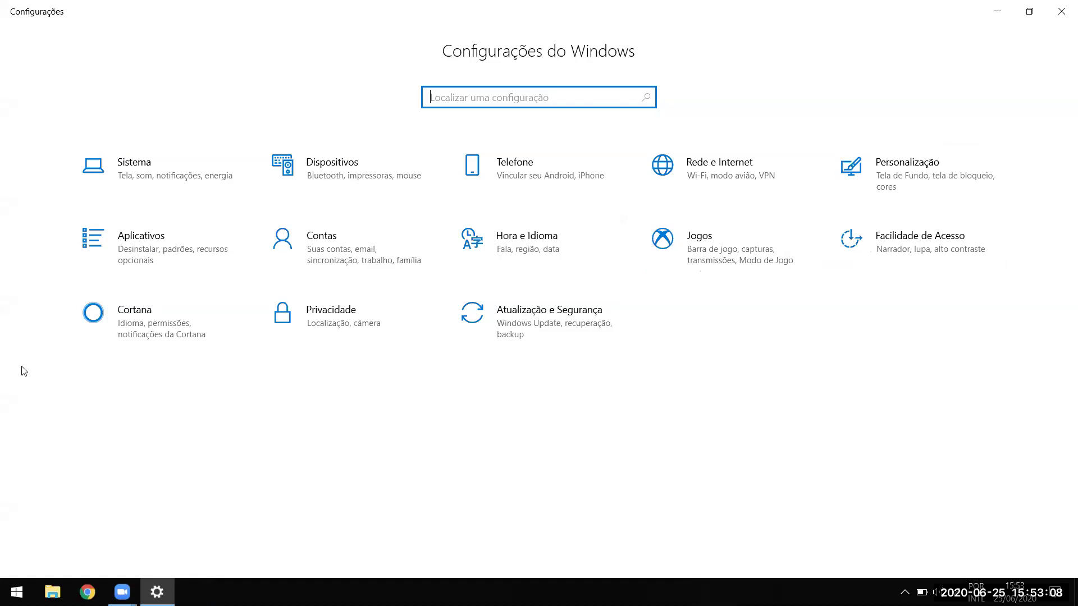
left_click(1060, 7)
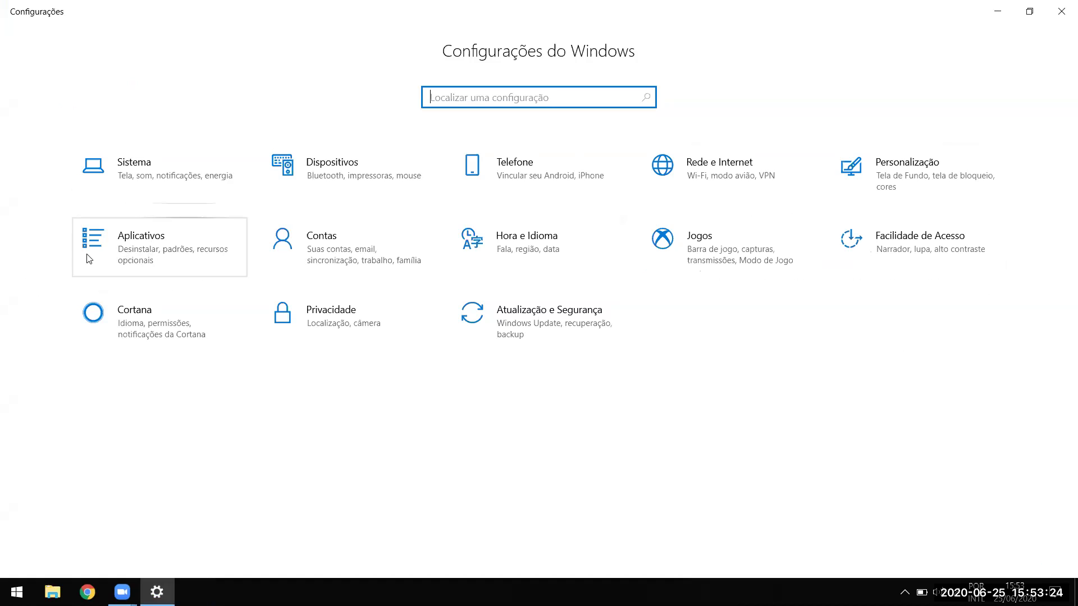
left_click(130, 248)
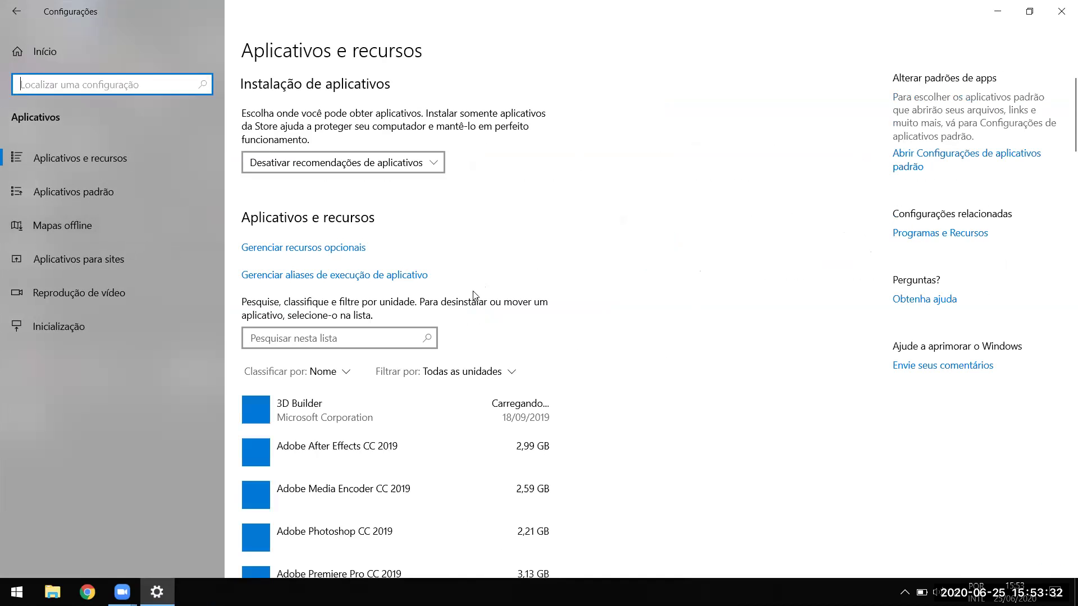
Step: Examine the list of installed applications for programs that could be removed
scroll(473, 294, "down", 2)
scroll(339, 378, "down", 4)
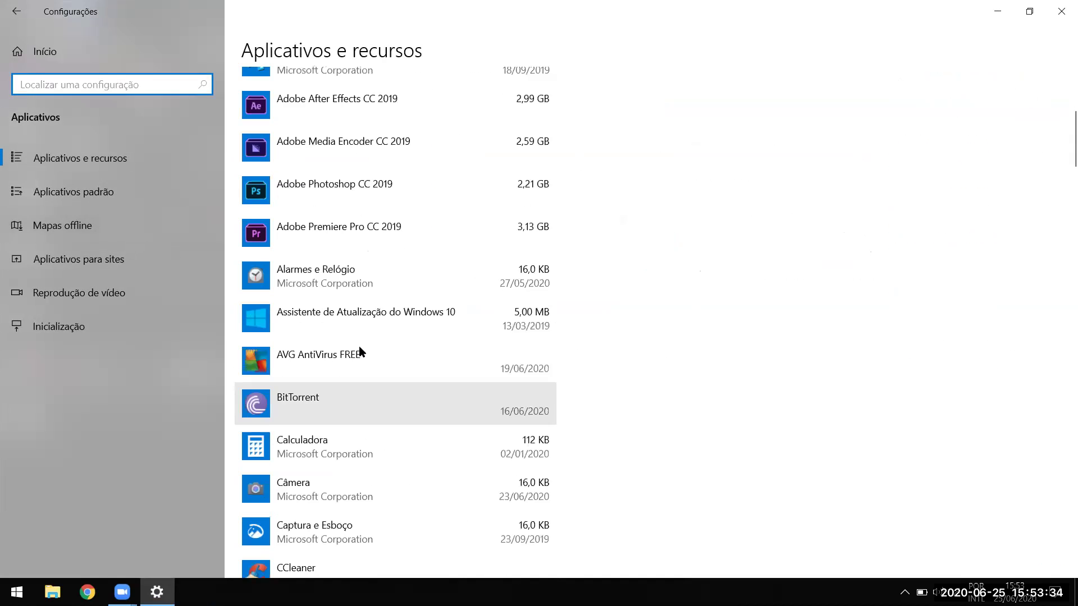
scroll(412, 241, "down", 3)
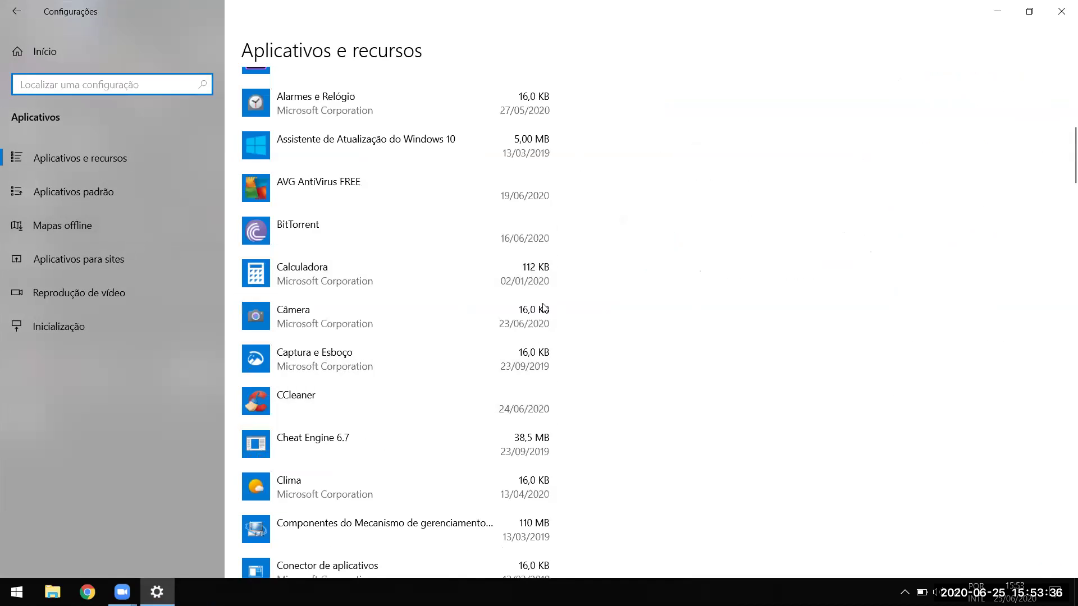
scroll(433, 388, "down", 10)
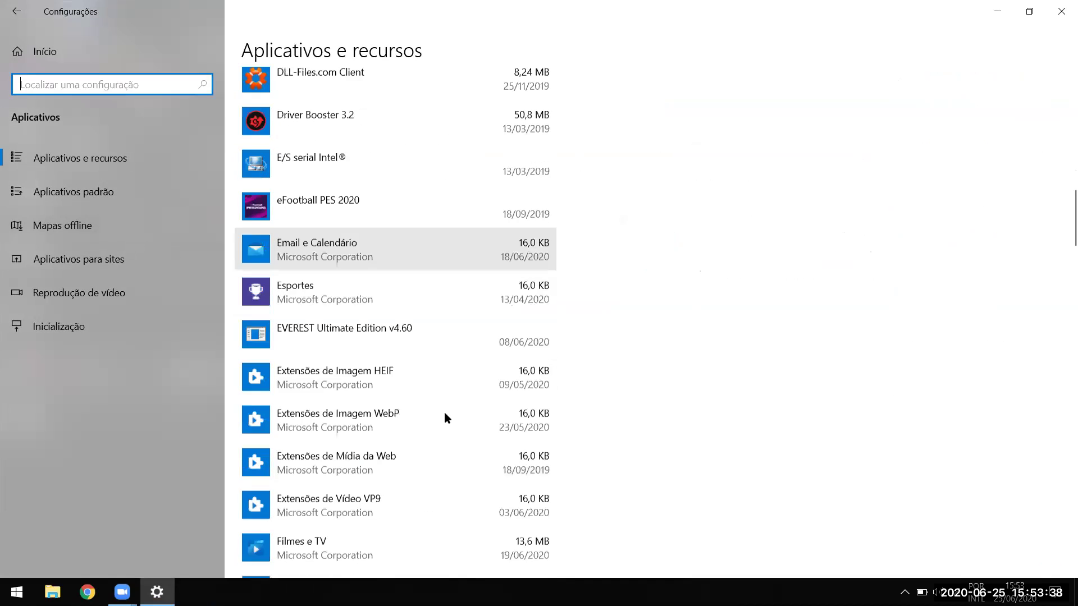
scroll(481, 431, "up", 5)
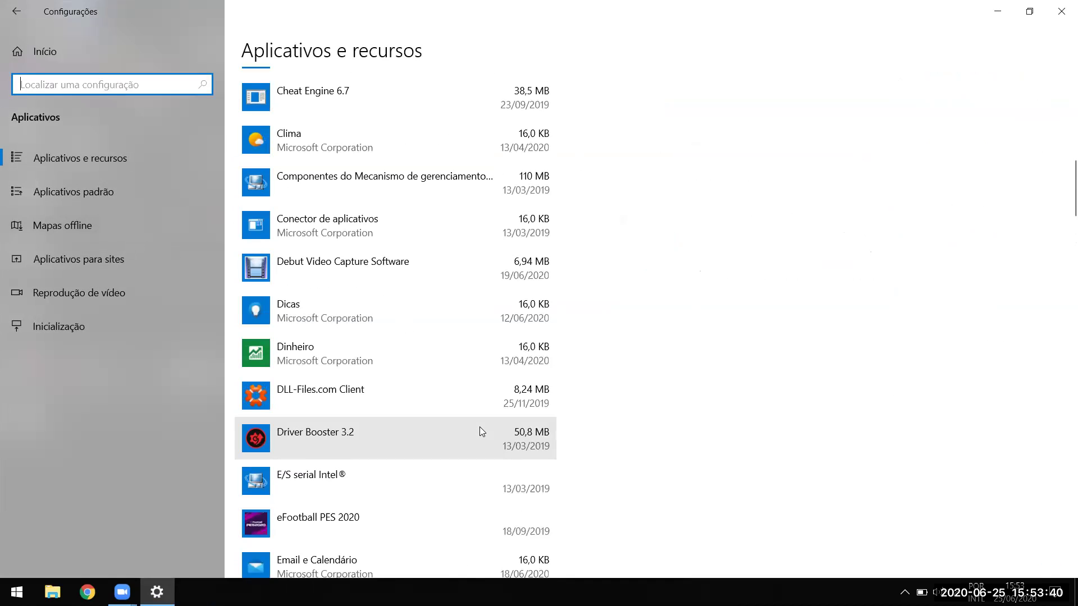
scroll(480, 431, "up", 10)
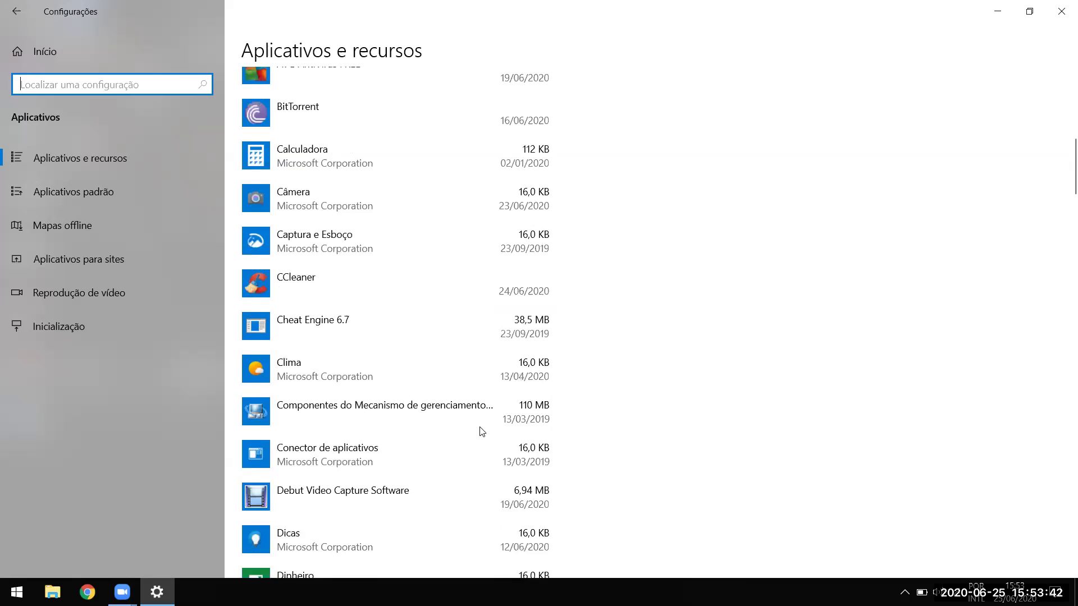
scroll(480, 431, "up", 5)
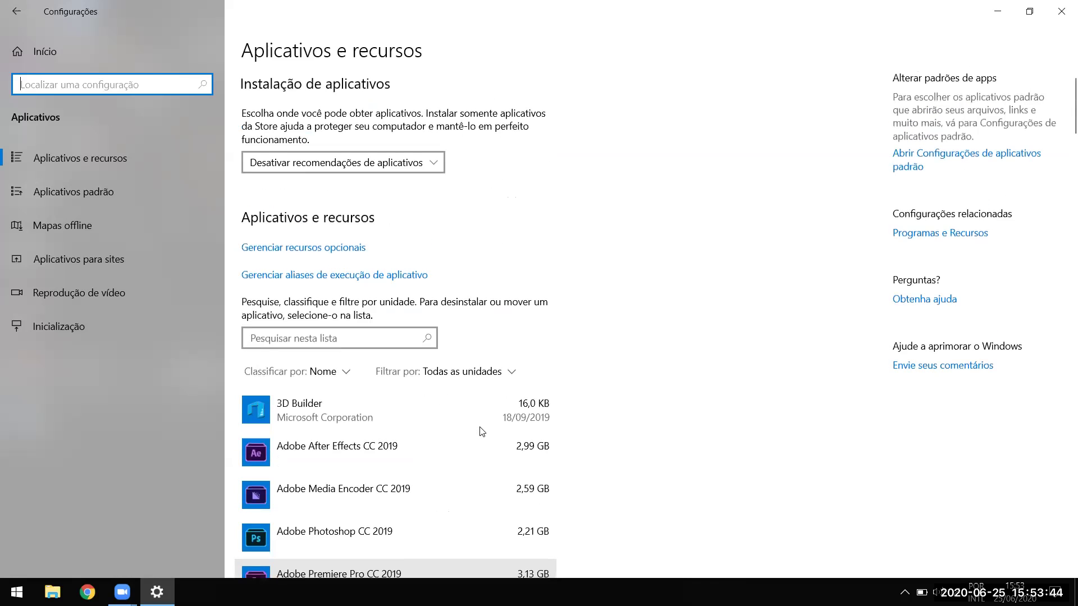
scroll(438, 432, "down", 4)
scroll(438, 431, "down", 1)
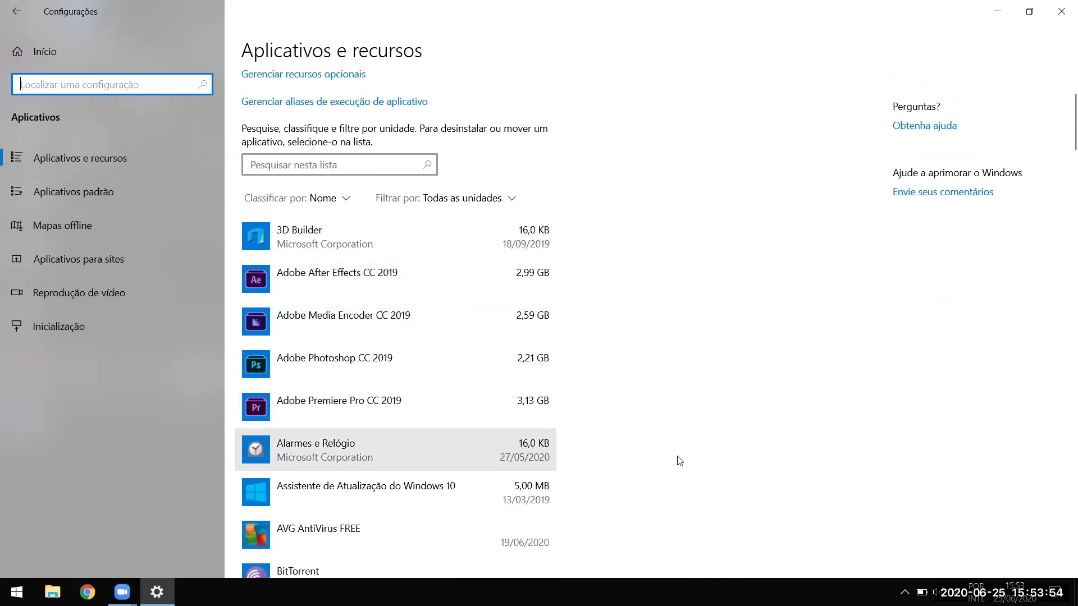
scroll(692, 365, "down", 3)
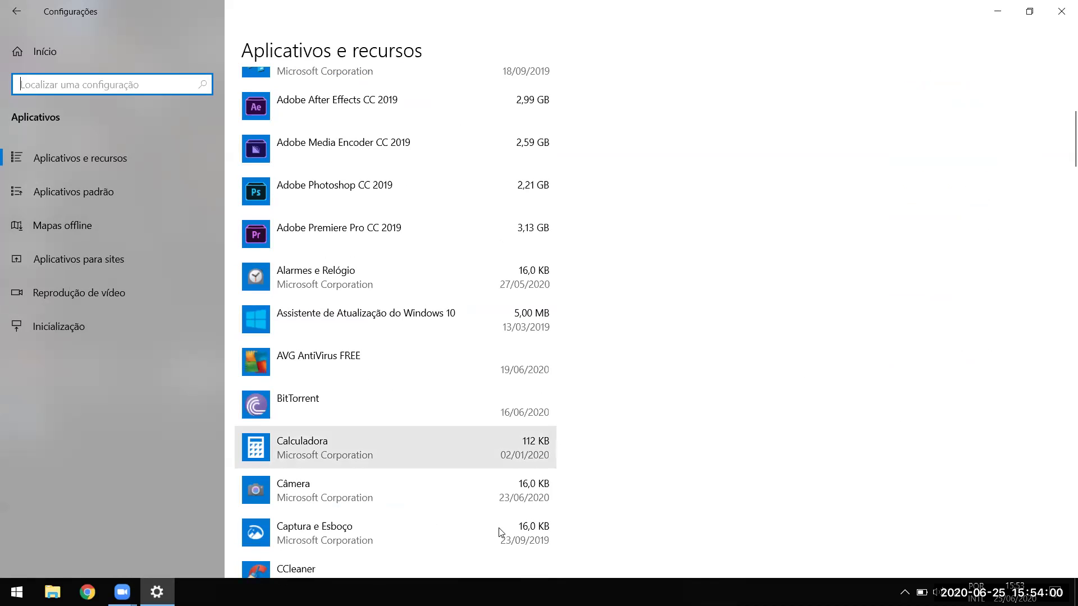
scroll(749, 467, "down", 1)
scroll(429, 469, "down", 19)
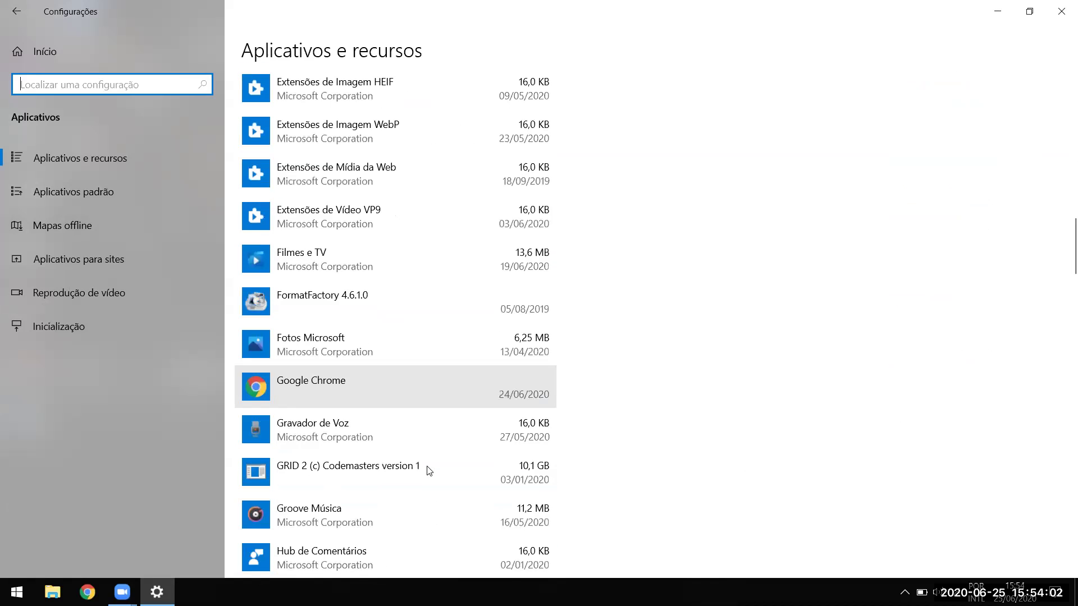
Step: Expand the Extensões de Imagem HEIF and Extensões de Mídia da Web entries to compare their uninstall options
scroll(297, 275, "up", 3)
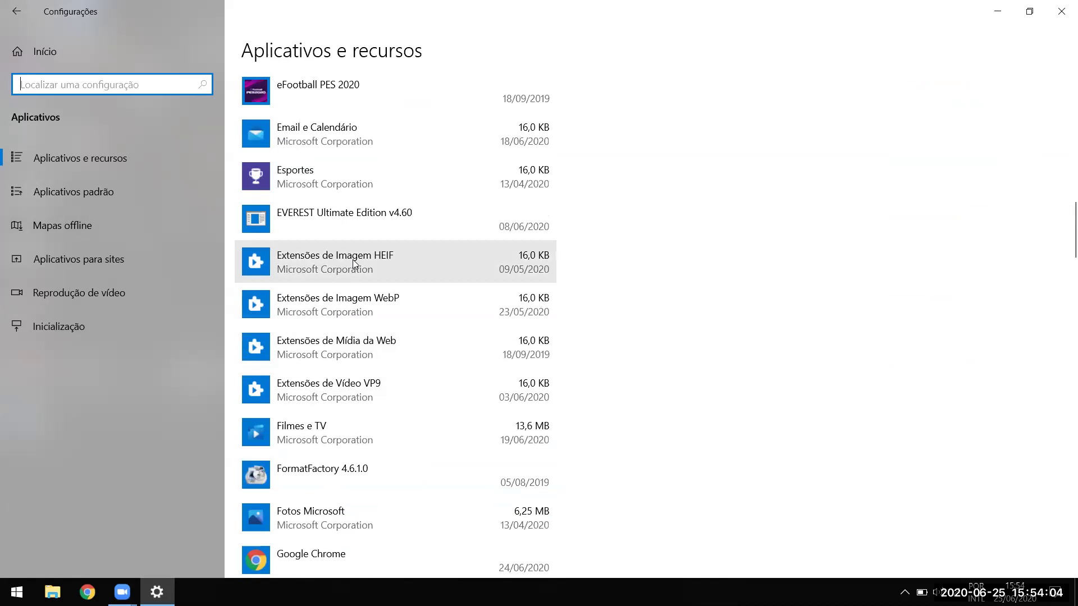
left_click(353, 260)
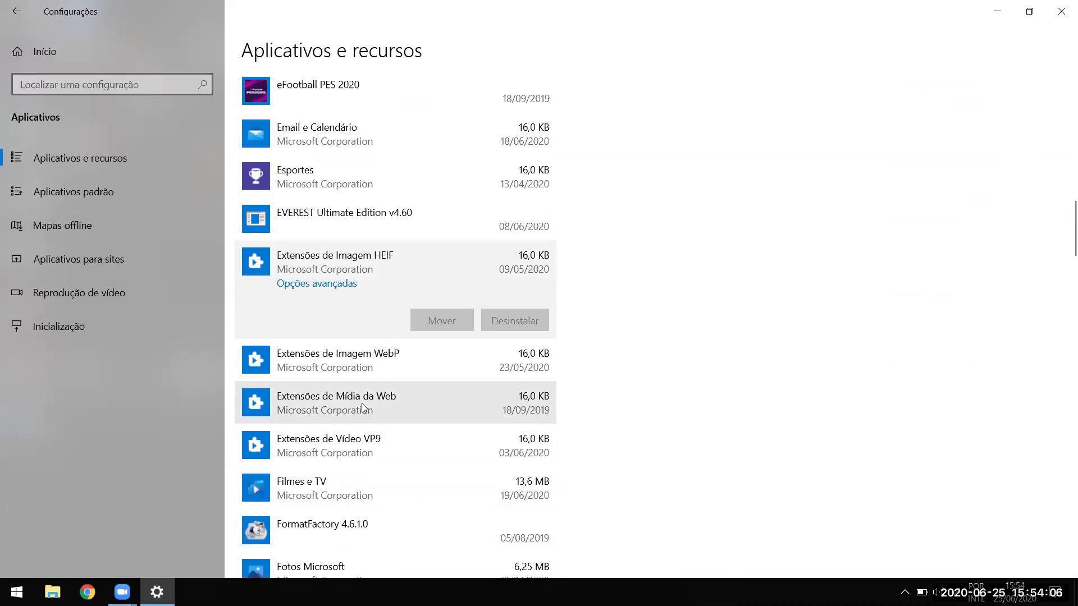
left_click(383, 414)
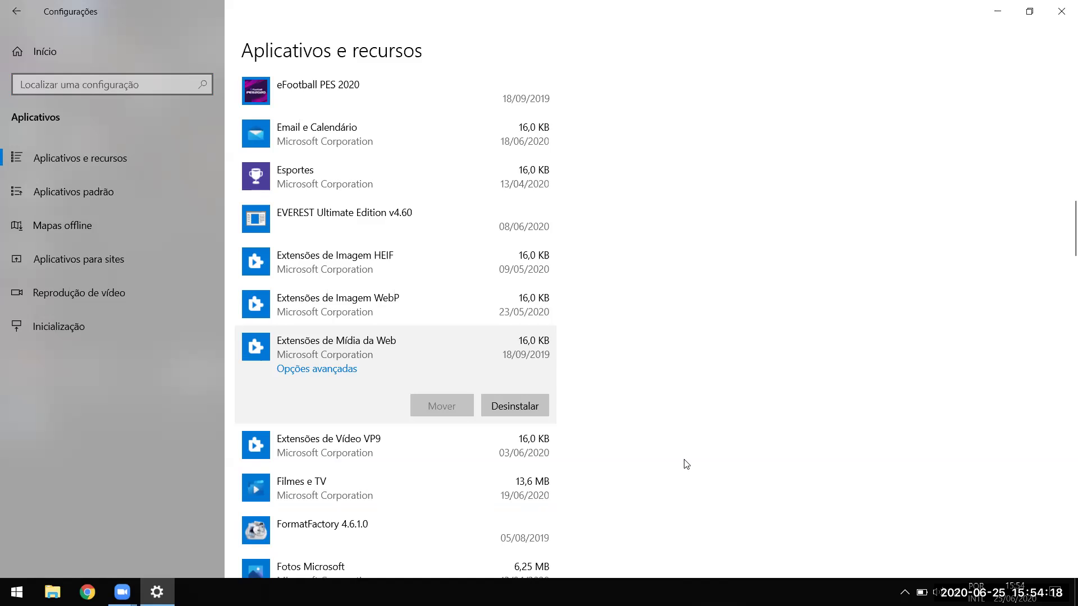
Step: Uninstall DLL-Files.com Client and confirm its complete removal along with all its components
scroll(686, 465, "up", 5)
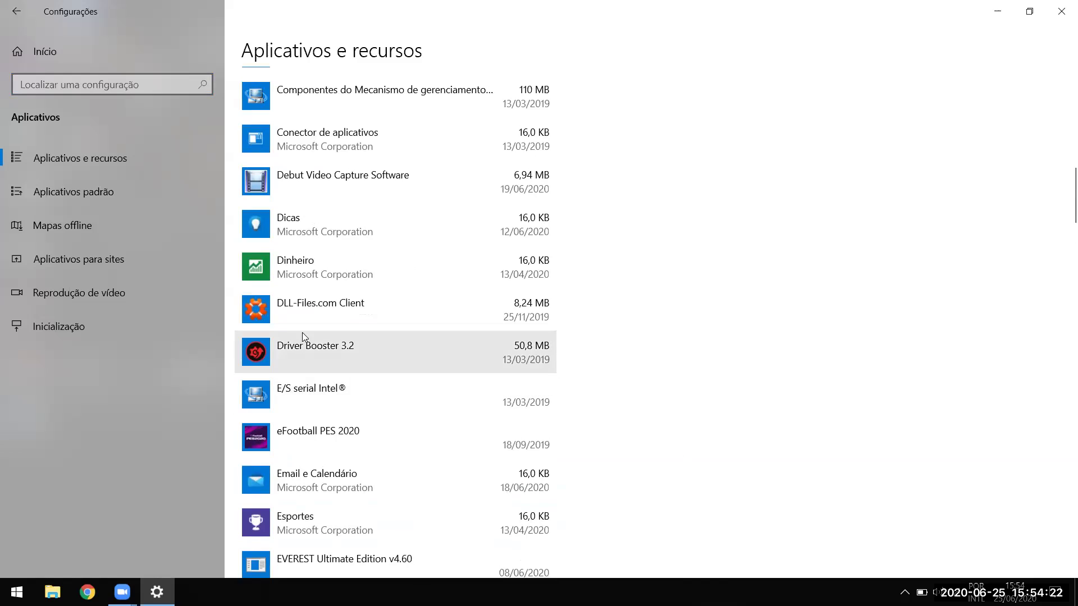
left_click(363, 304)
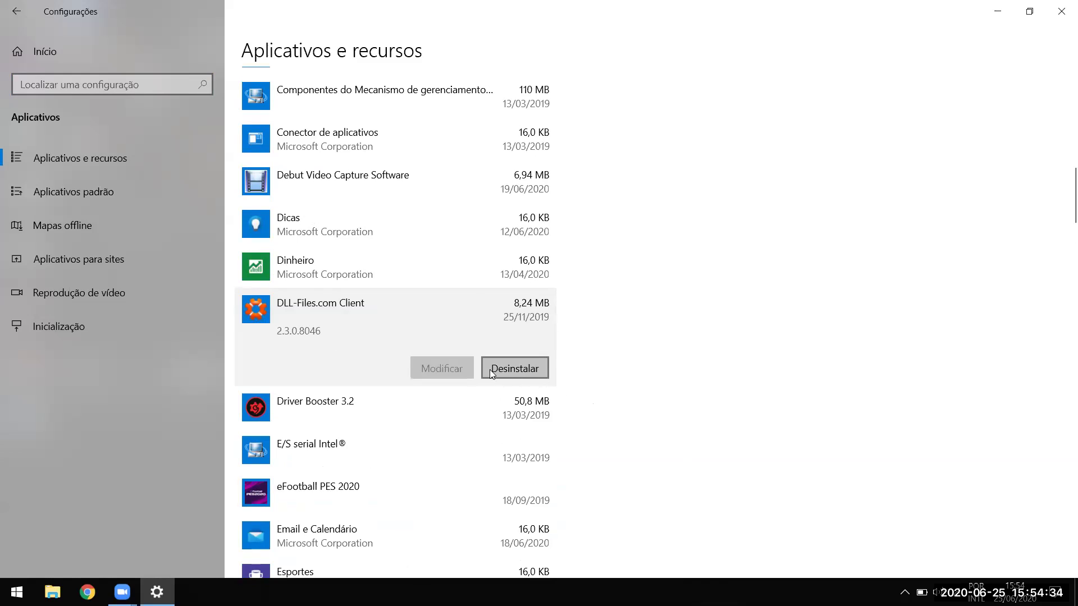
left_click(525, 366)
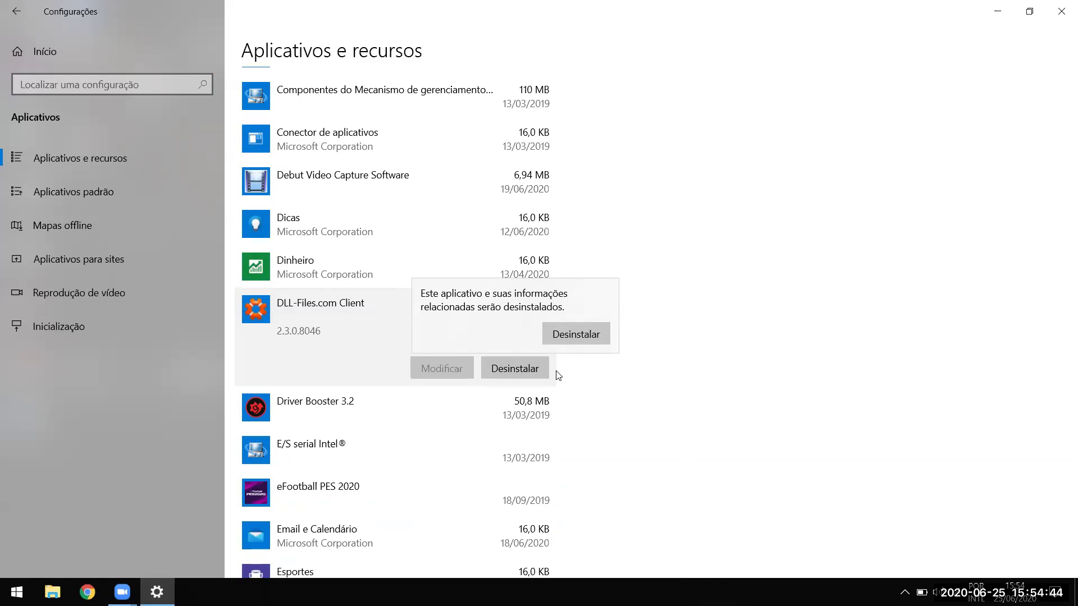
left_click(563, 336)
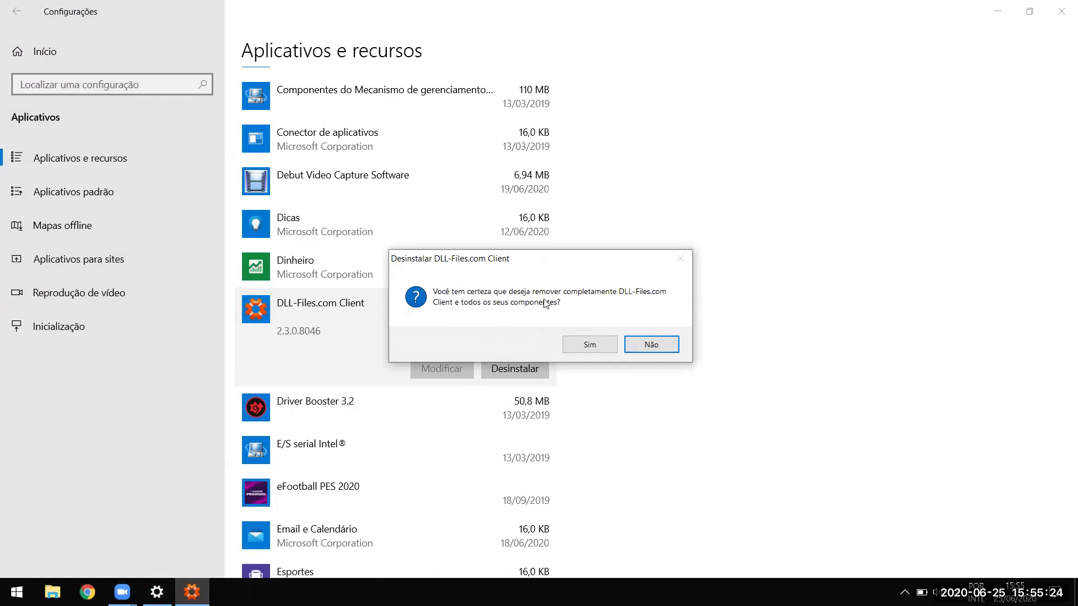
left_click(593, 347)
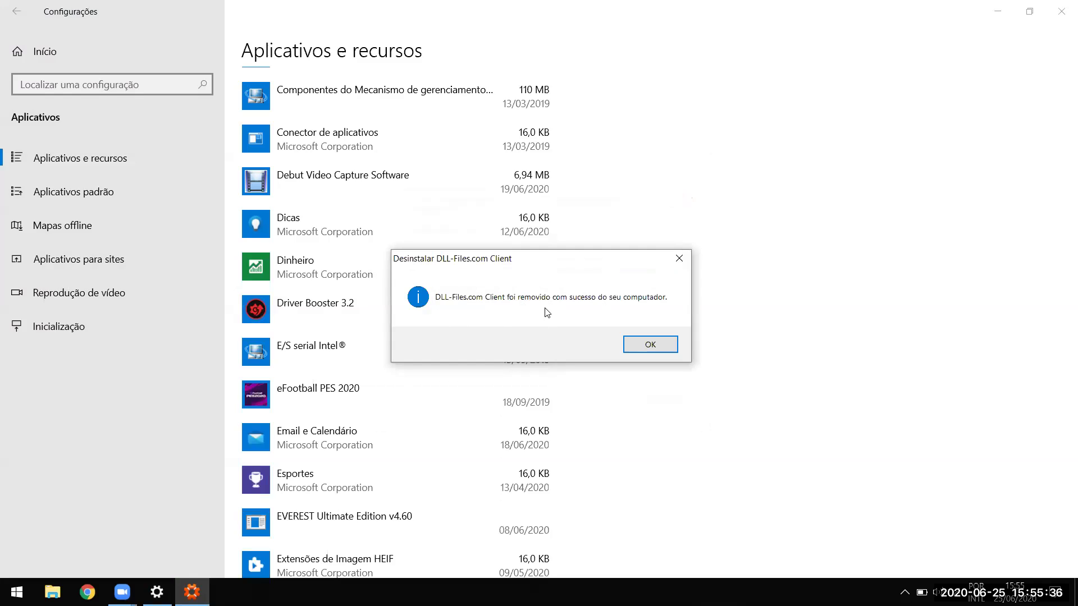
Step: Dismiss the DLL-Files.com Client removal notice and launch the uninstaller for CCleaner from the installed applications list
left_click(649, 345)
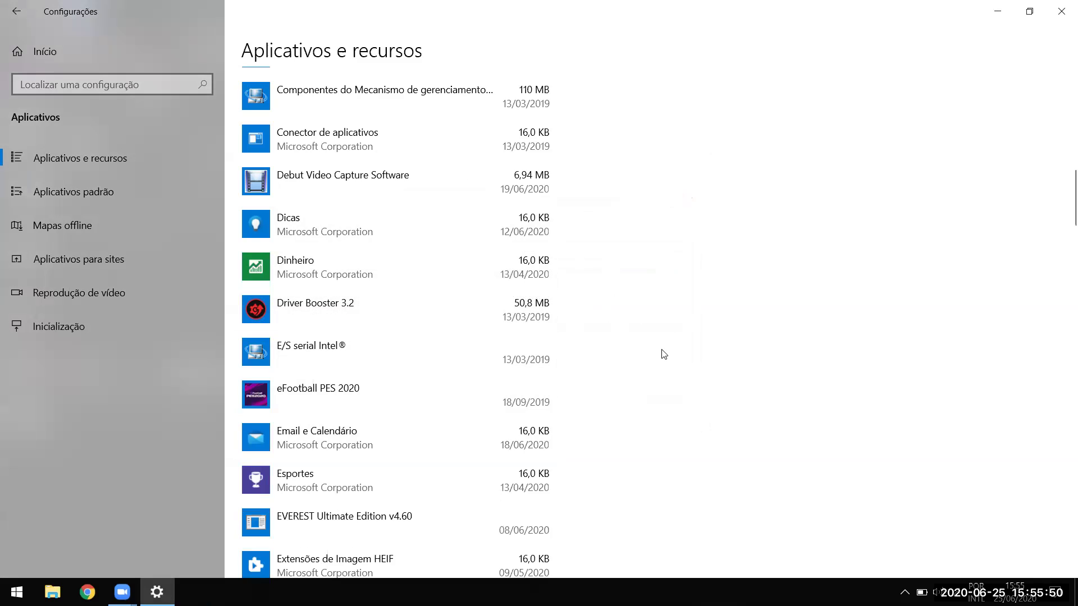
scroll(663, 352, "up", 3)
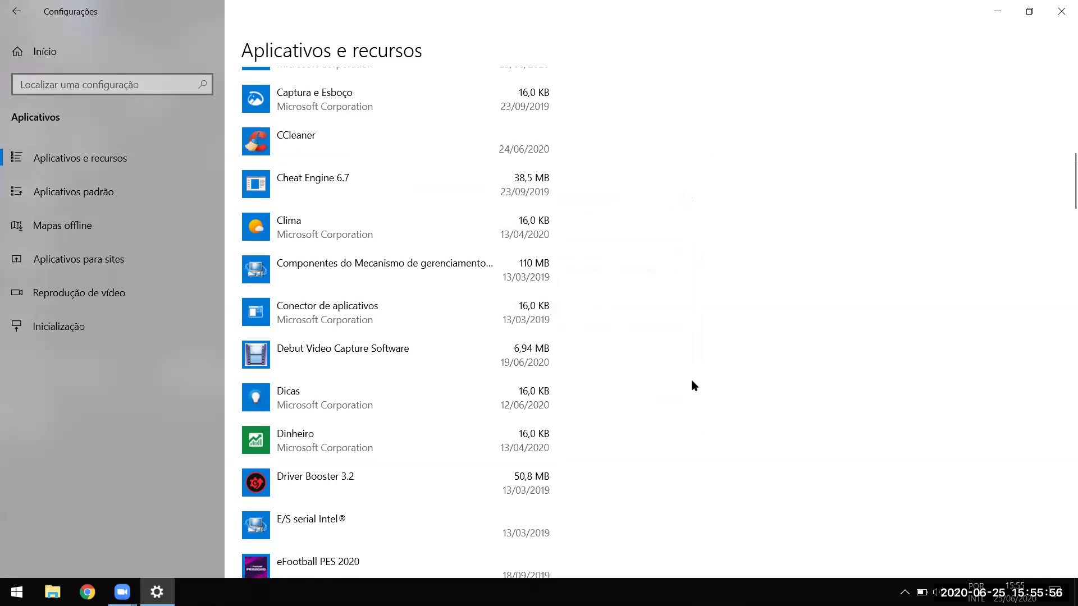
scroll(692, 380, "up", 2)
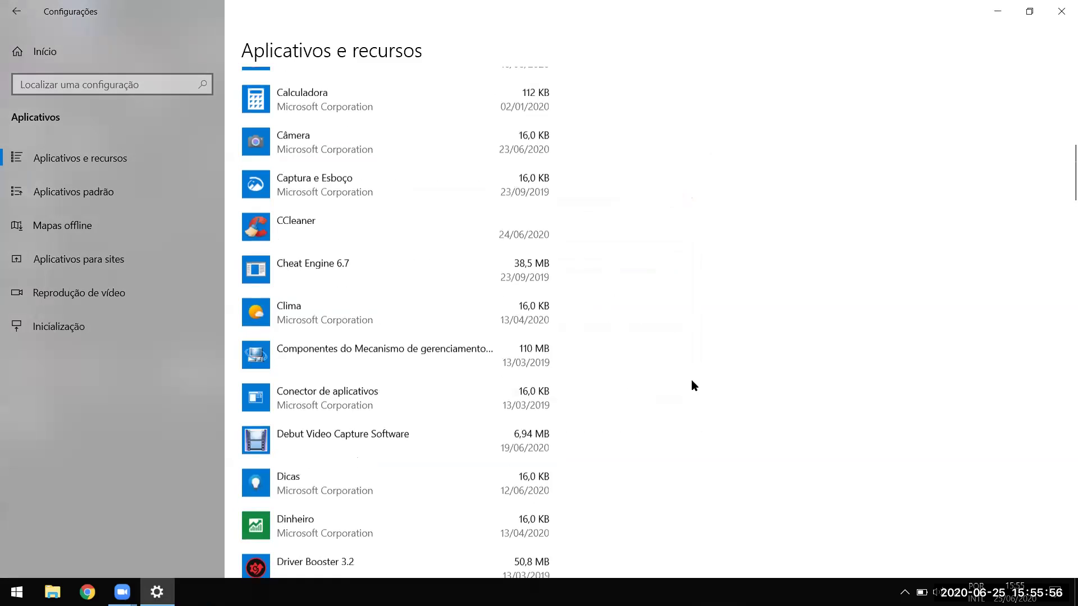
left_click(376, 234)
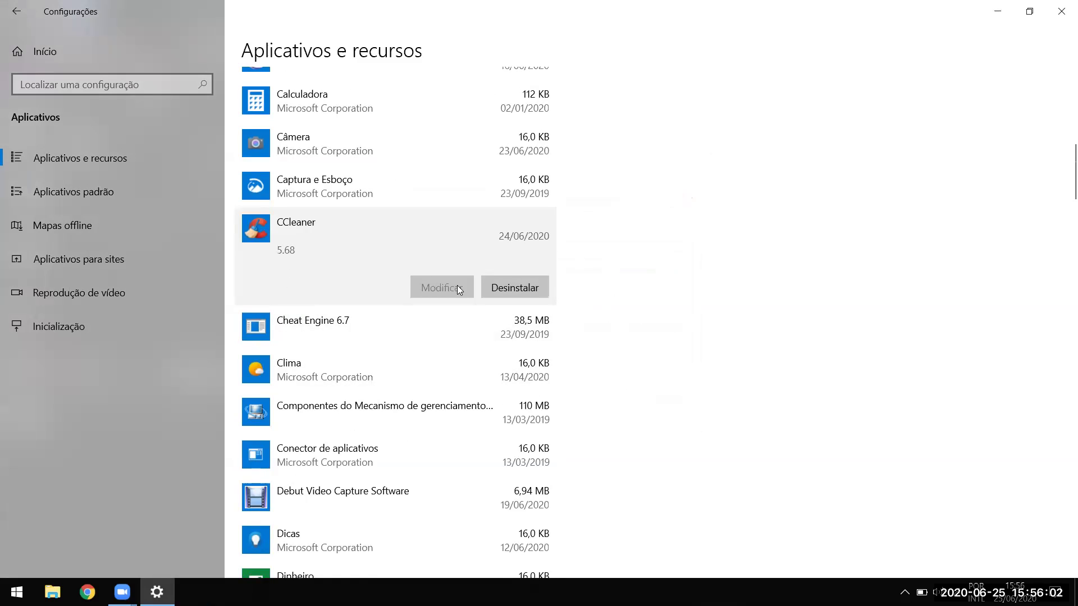
left_click(507, 286)
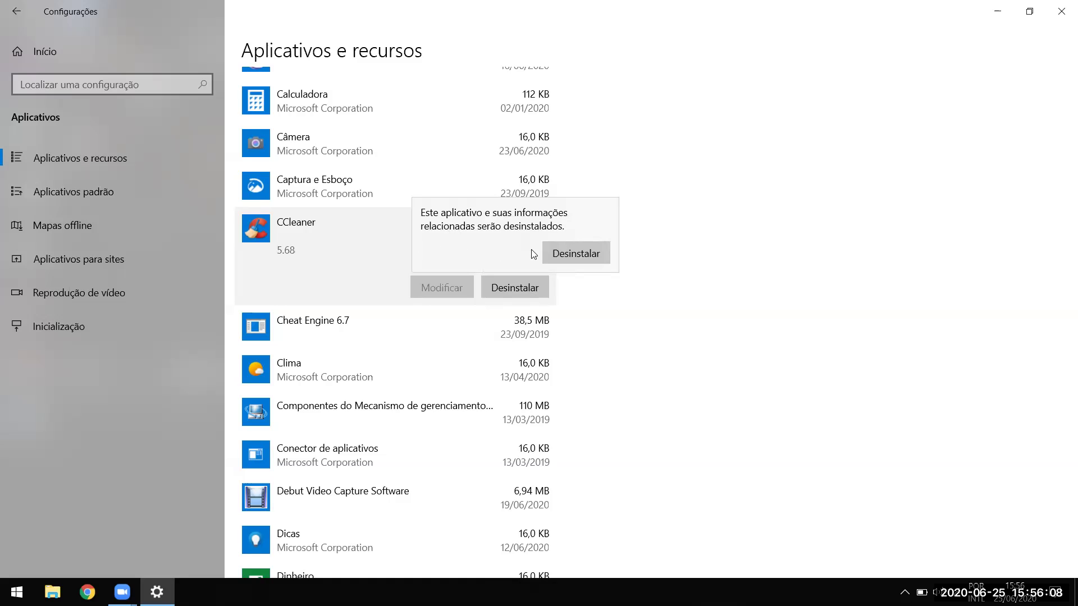
left_click(578, 255)
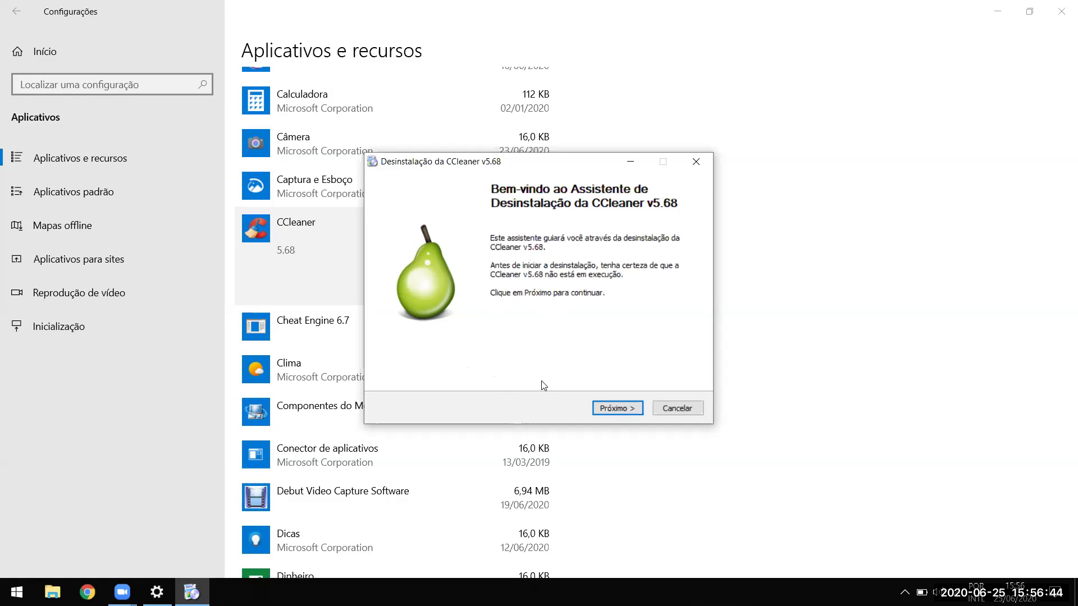
Step: Complete the CCleaner v5.68 uninstall wizard to remove it from C:\Program Files\CCleaner\, and close Windows Settings
left_click(612, 408)
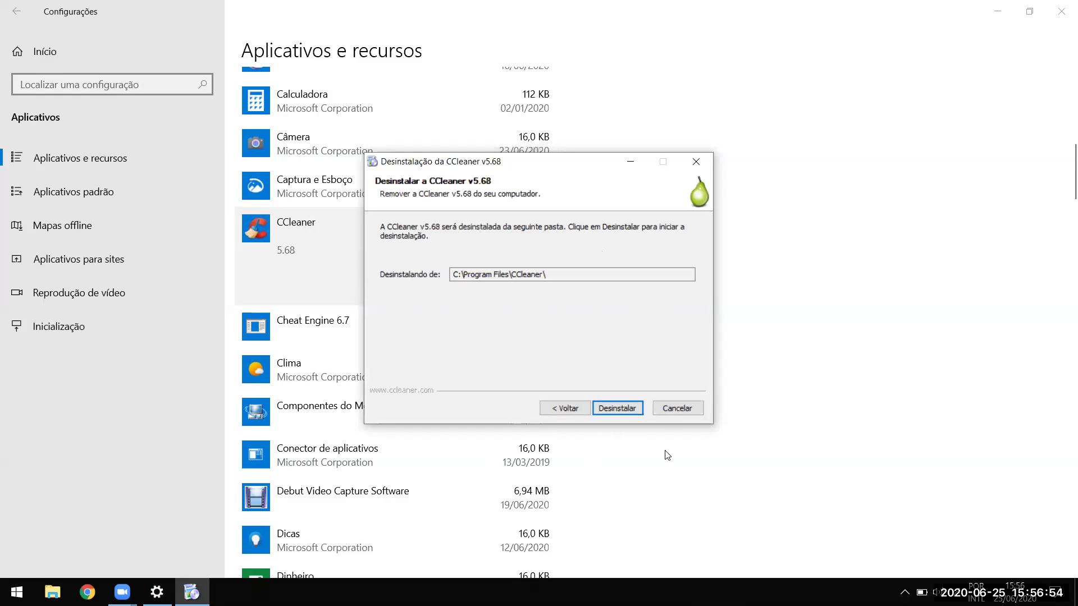
left_click(617, 408)
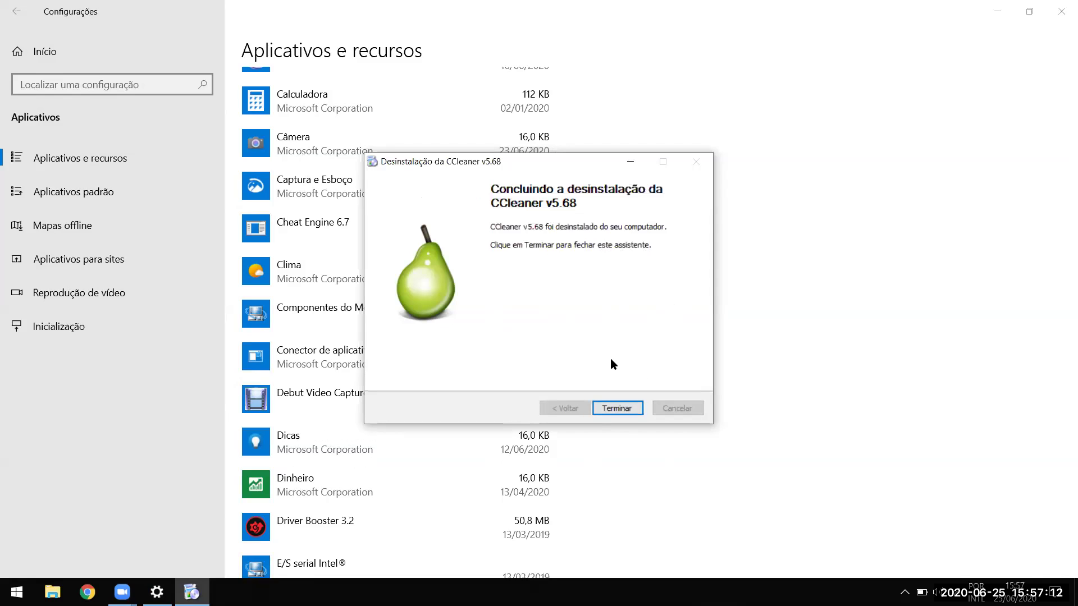
left_click(614, 409)
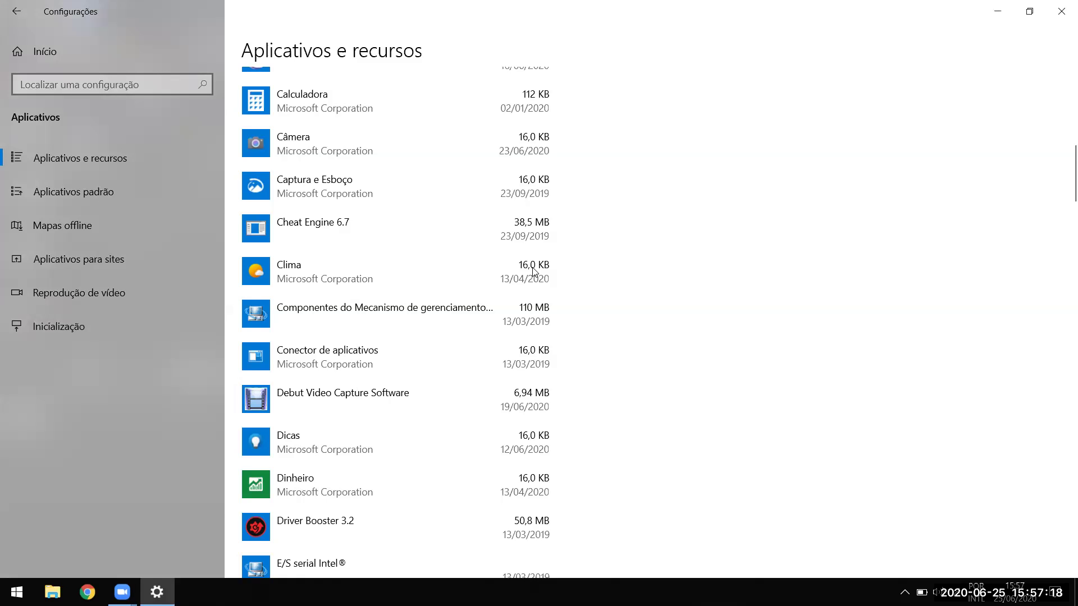
scroll(413, 348, "up", 4)
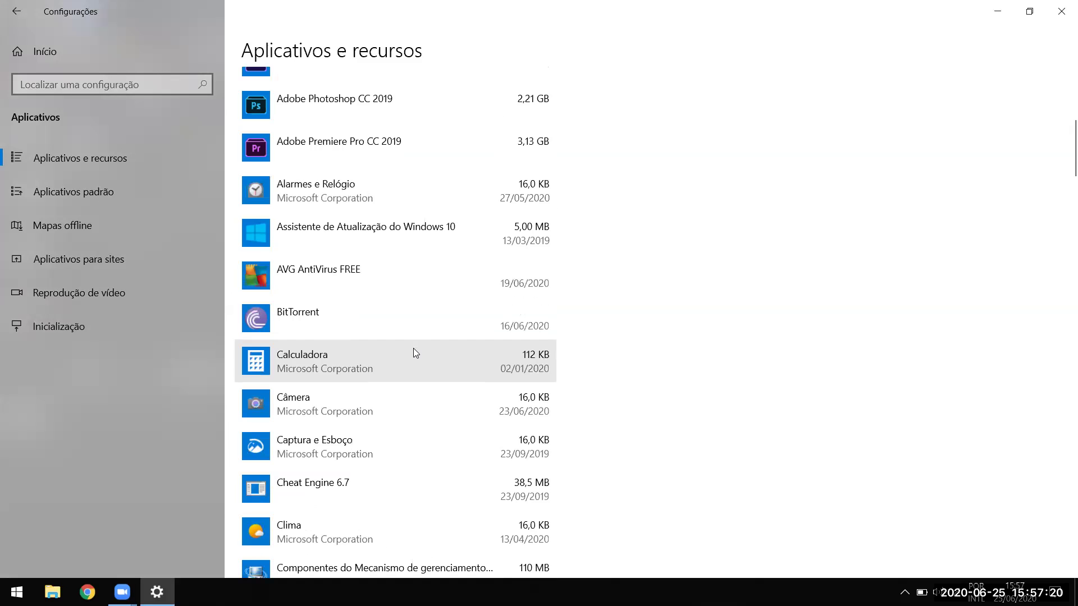
left_click(1061, 11)
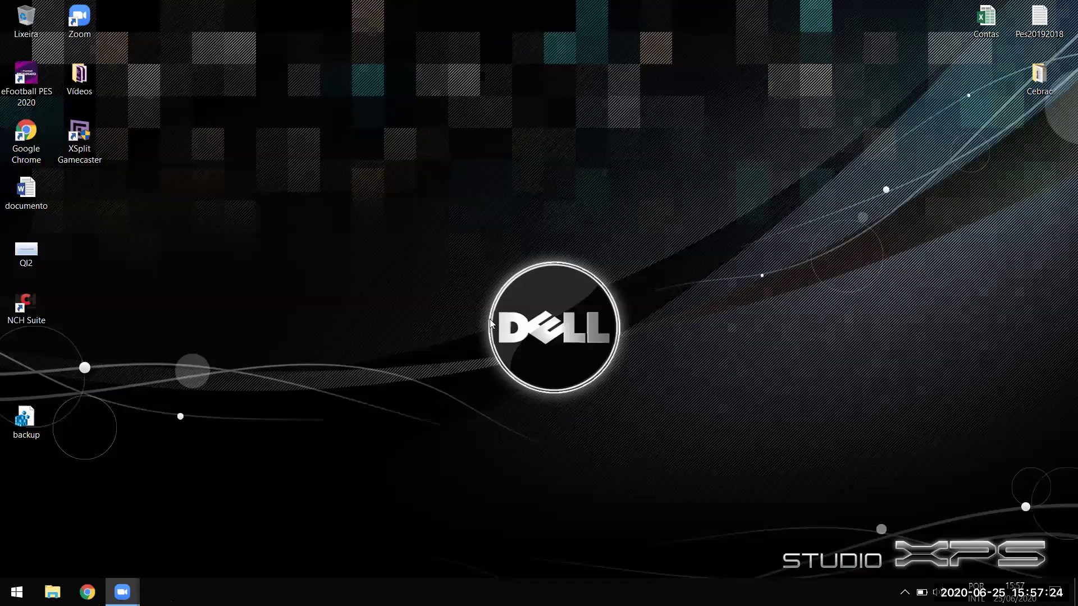